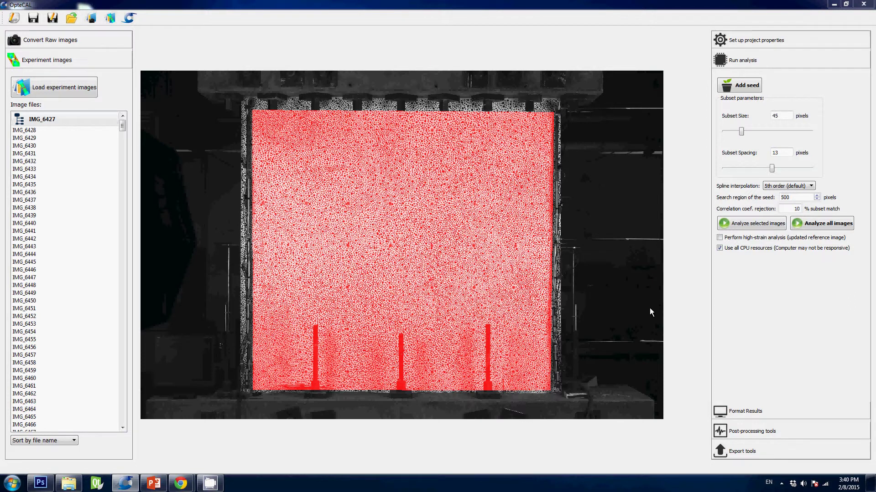
Check the project's scale definition, reselect reference image IMG_6427, then hide OpteCAL to reach the desktop
left_click(795, 45)
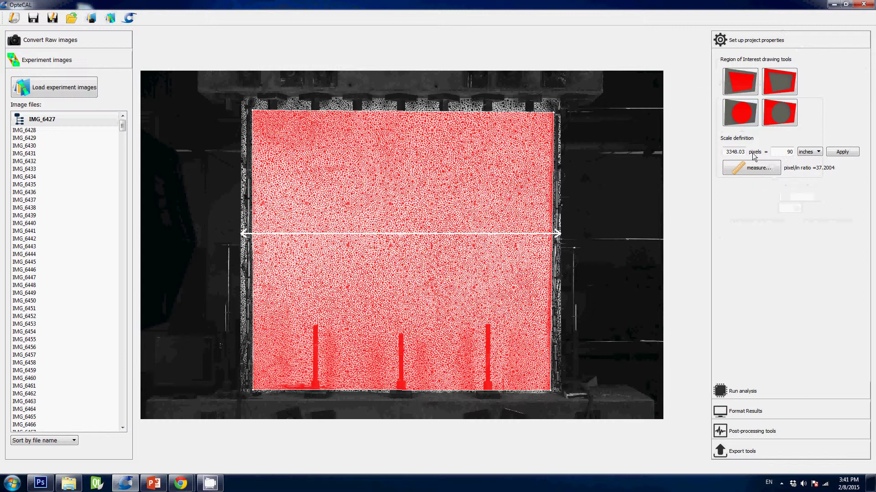
left_click(741, 390)
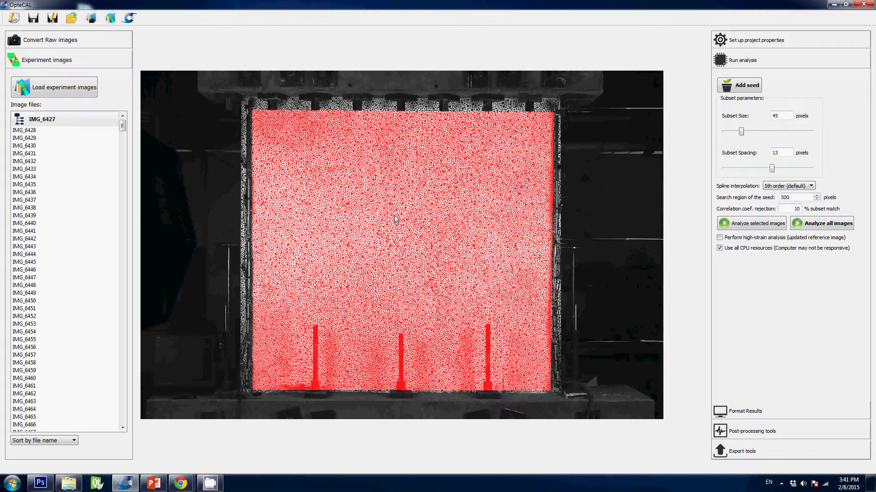
left_click(117, 119)
scroll(117, 179, "down", 1)
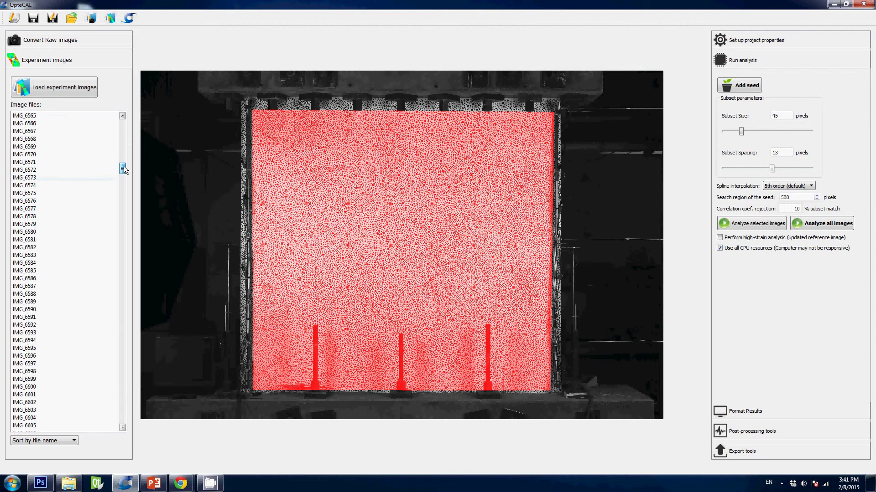
left_click_drag(125, 129, 122, 116)
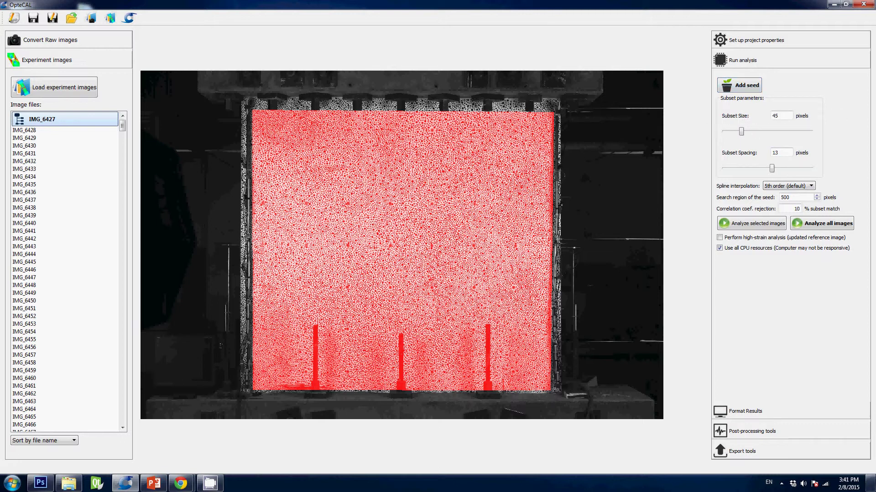
left_click(871, 483)
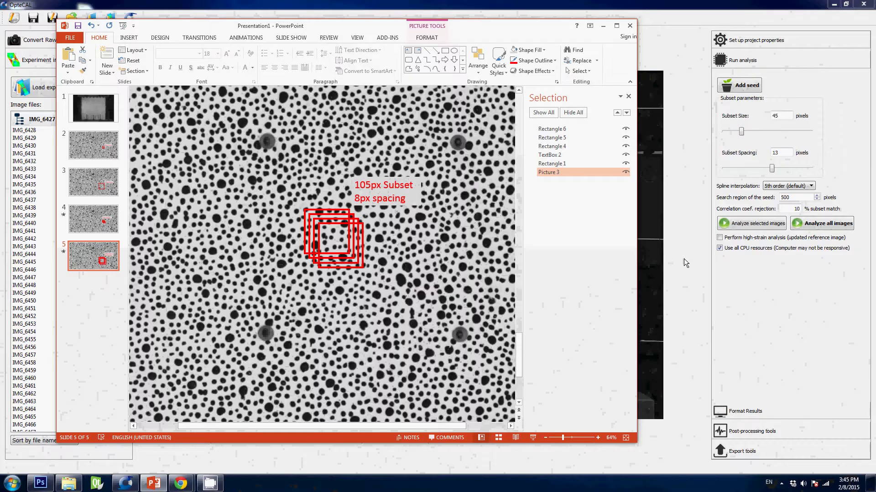
Minimize the presentation and return to the analysis with subset size 45 and spacing 13 pixels
left_click(603, 26)
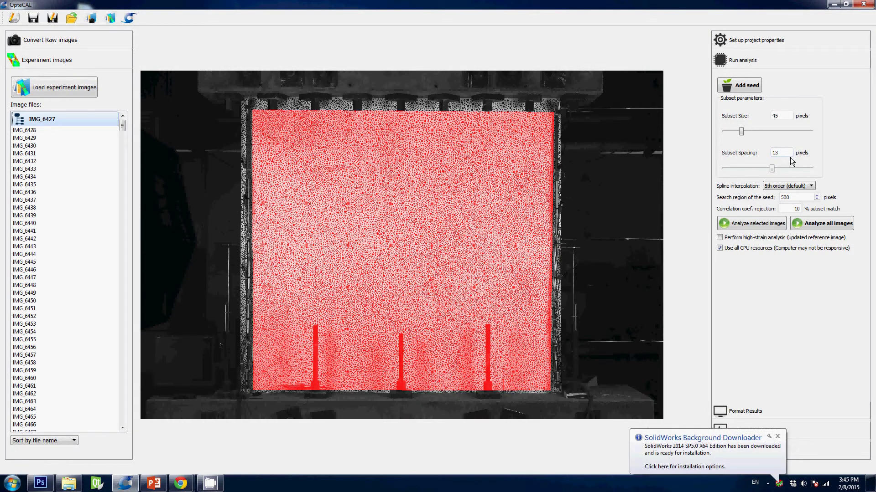
left_click(791, 153)
left_click(792, 118)
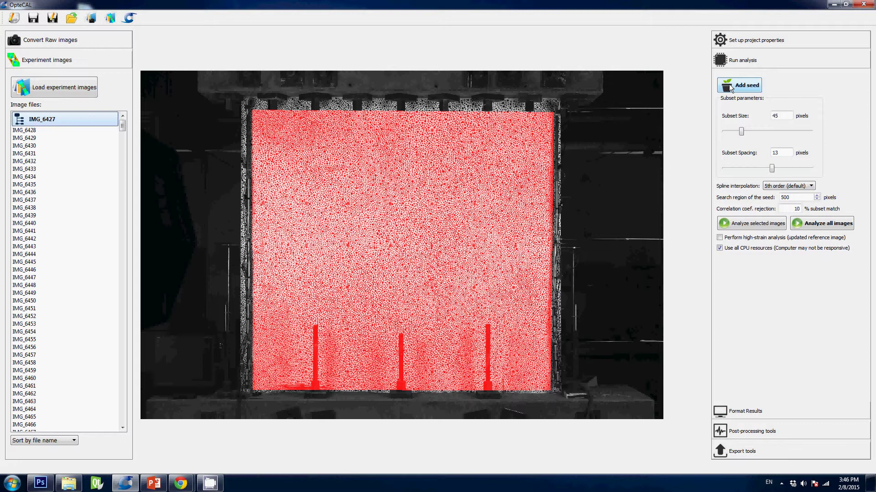
Place a seed point in the lower-left speckled area of the wall in IMG_6427
left_click(731, 88)
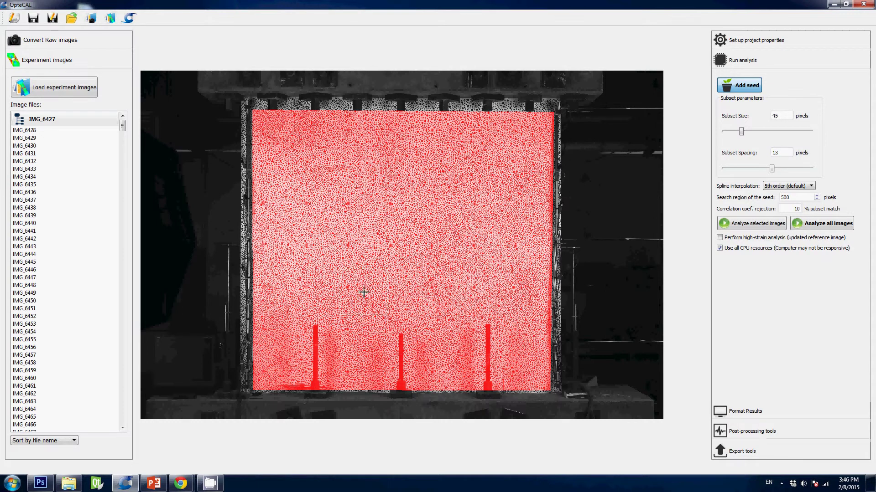
left_click(360, 321)
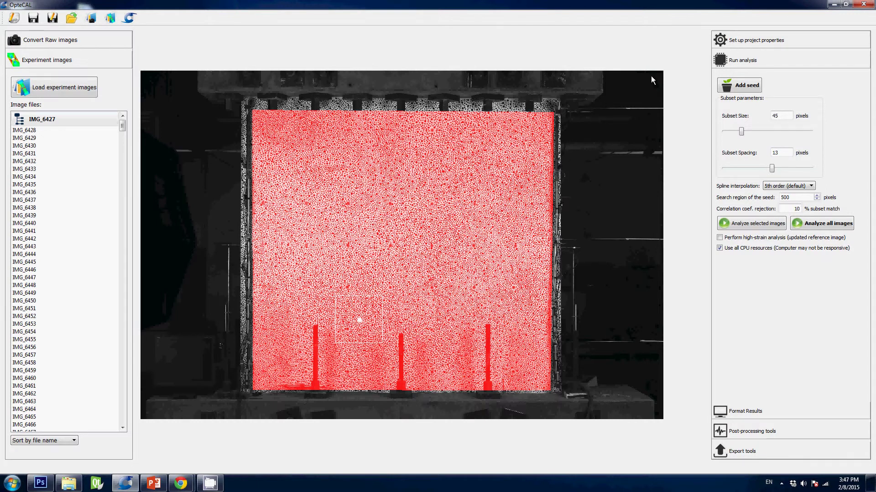
Add a second seed point on the upper-right part of the wall
left_click(735, 87)
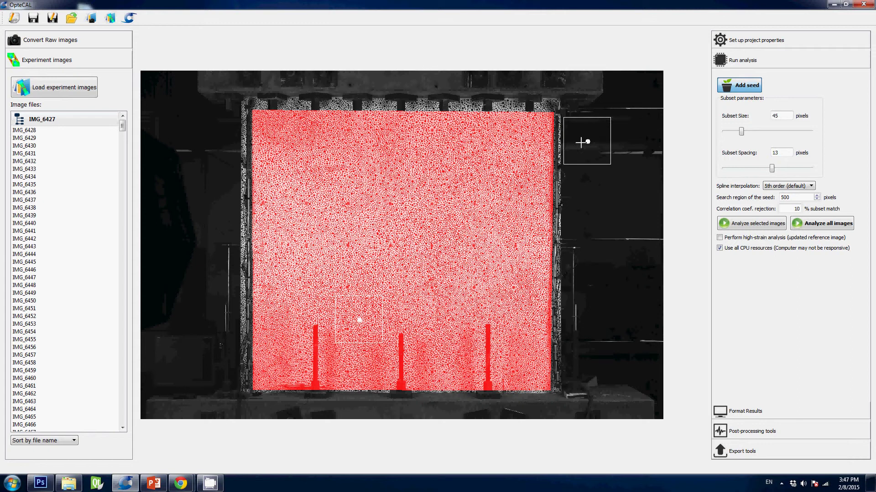
left_click(486, 161)
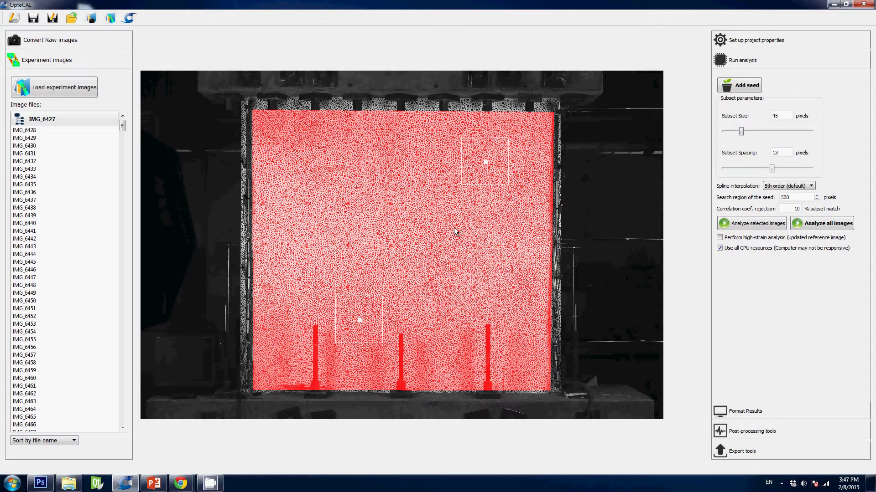
Change the seed search region from 500 to 2000 pixels and nudge the lower seed up and left
double_click(784, 197)
type("2000")
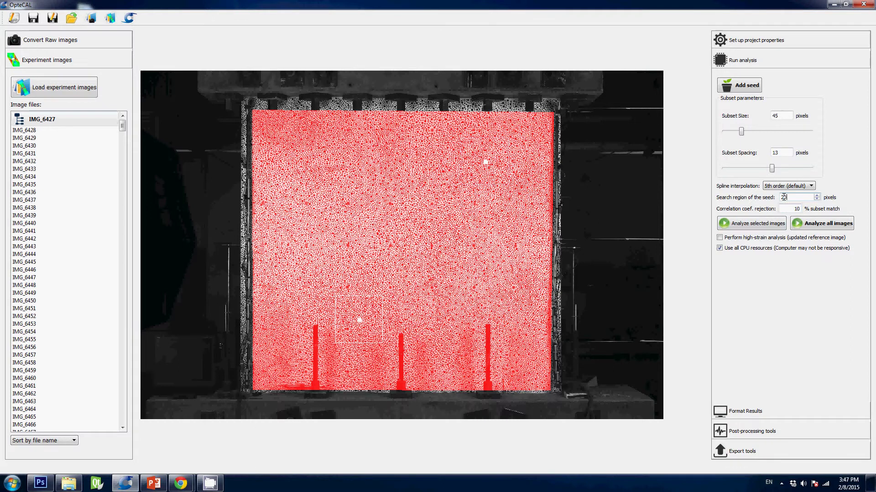
double_click(783, 198)
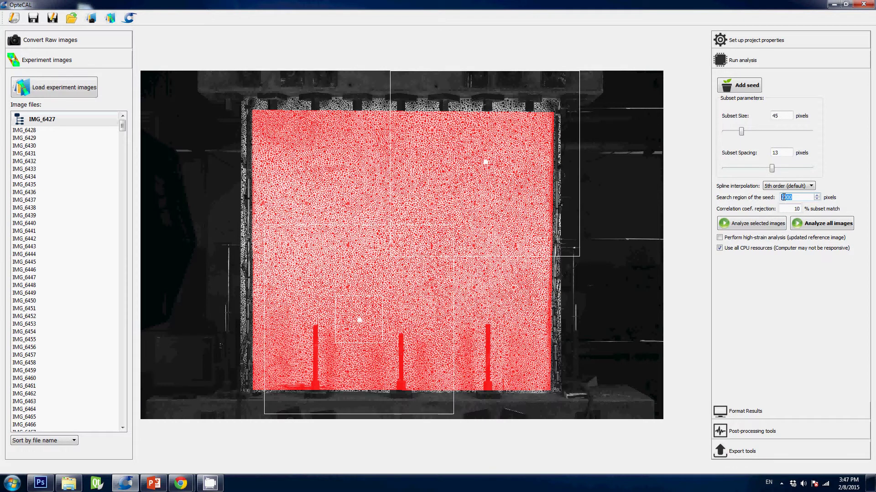
scroll(296, 286, "down", 1)
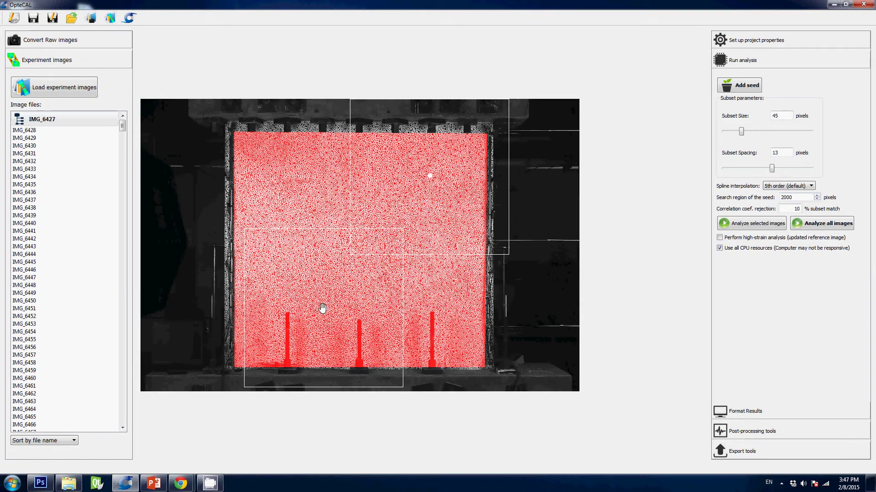
left_click_drag(321, 308, 320, 300)
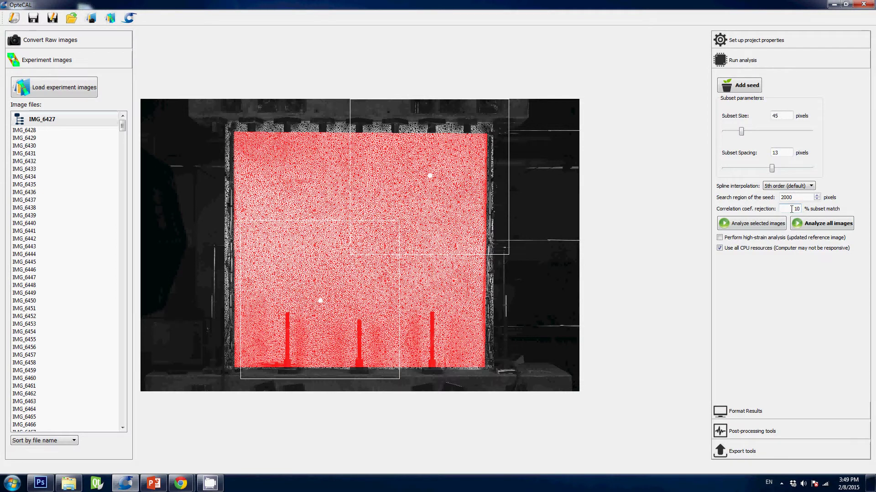
double_click(796, 208)
left_click(90, 124)
Jump to the end of the image list and display IMG_7409 with the cracked wall
left_click_drag(126, 128, 124, 420)
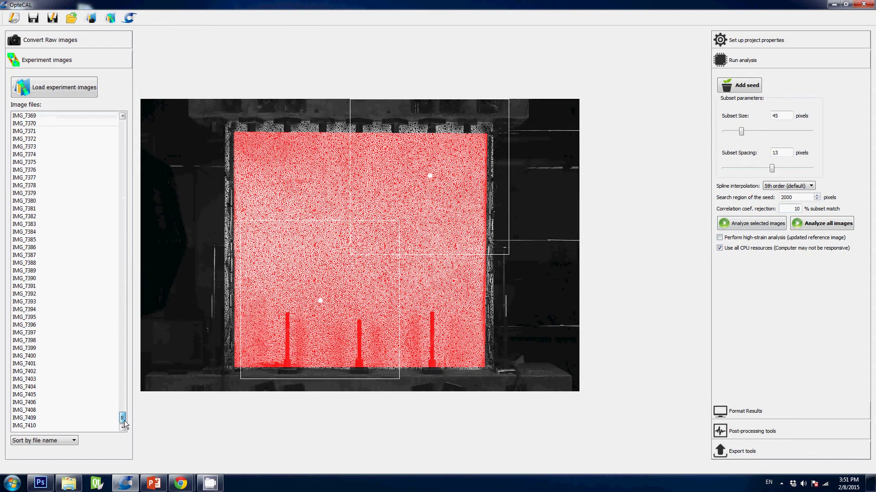
left_click(99, 416)
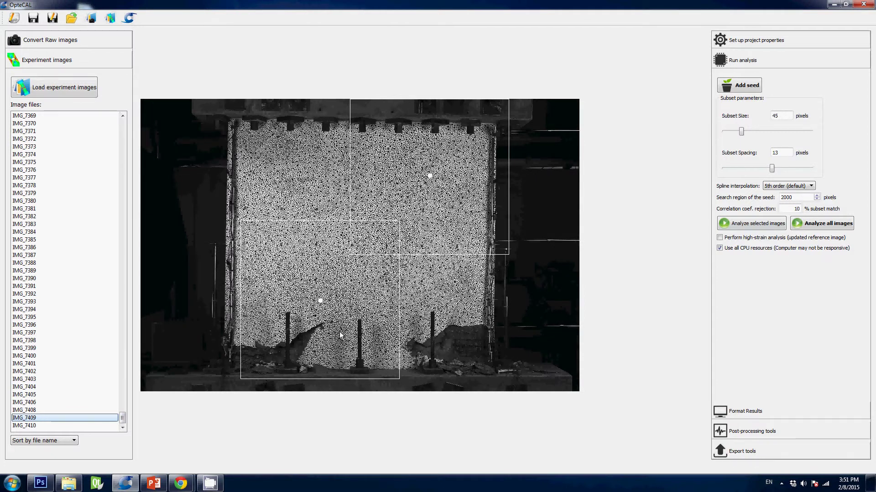
left_click(739, 252)
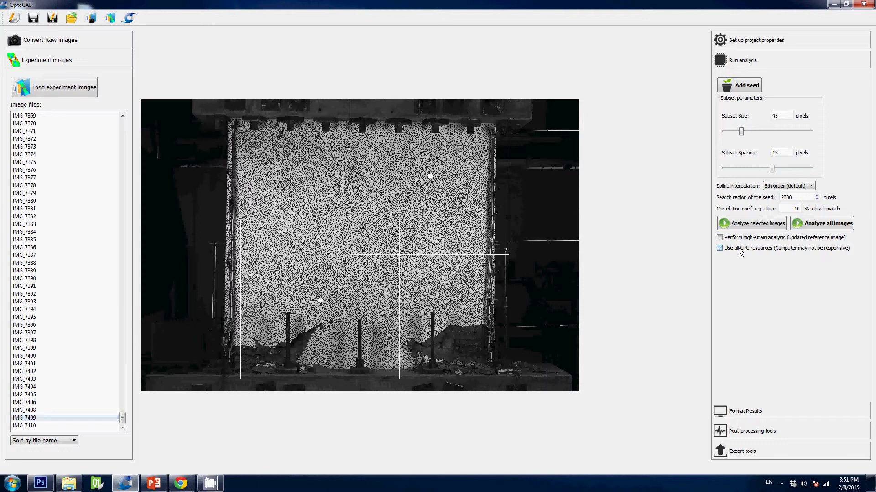
left_click(739, 252)
Re-run correlation on IMG_6502–IMG_6509, producing a U-displacement map from −0.149408 to 0.013888 in
left_click_drag(122, 415, 142, 148)
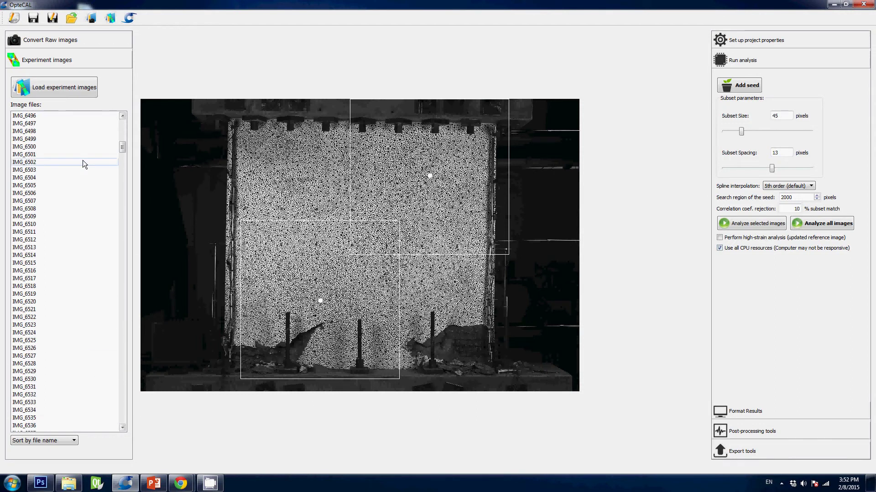
left_click(83, 161)
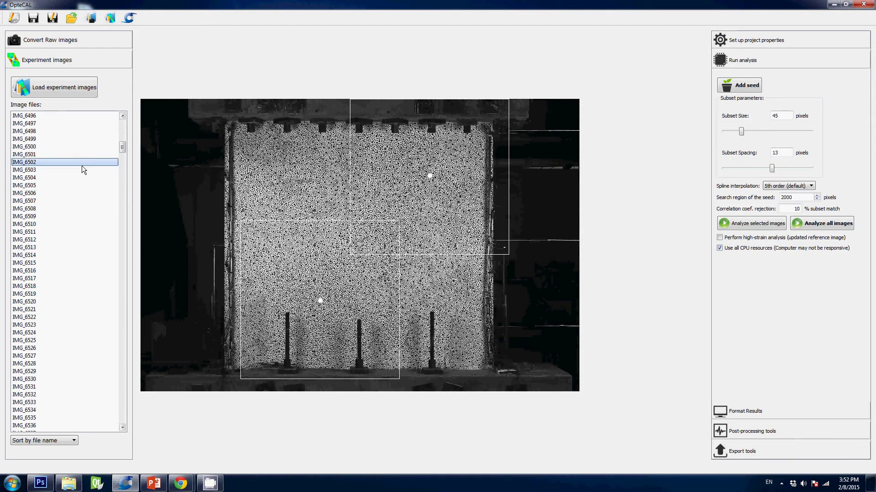
left_click(59, 216, "shift")
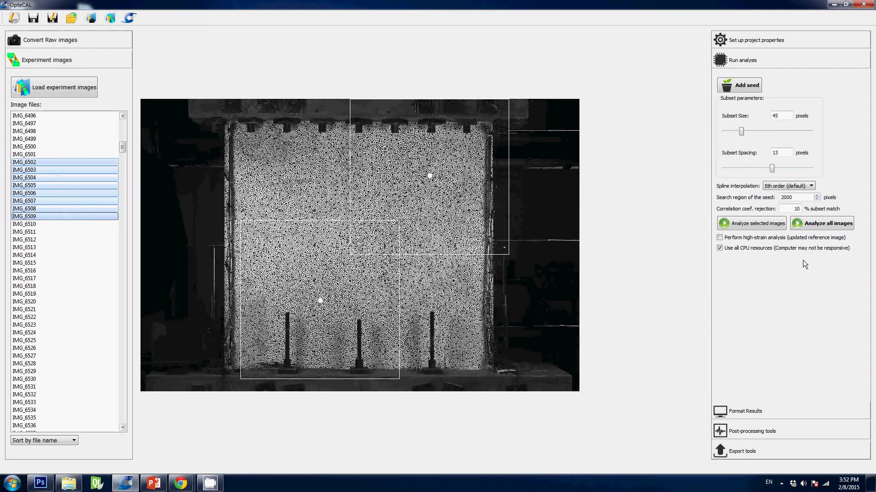
left_click(837, 223)
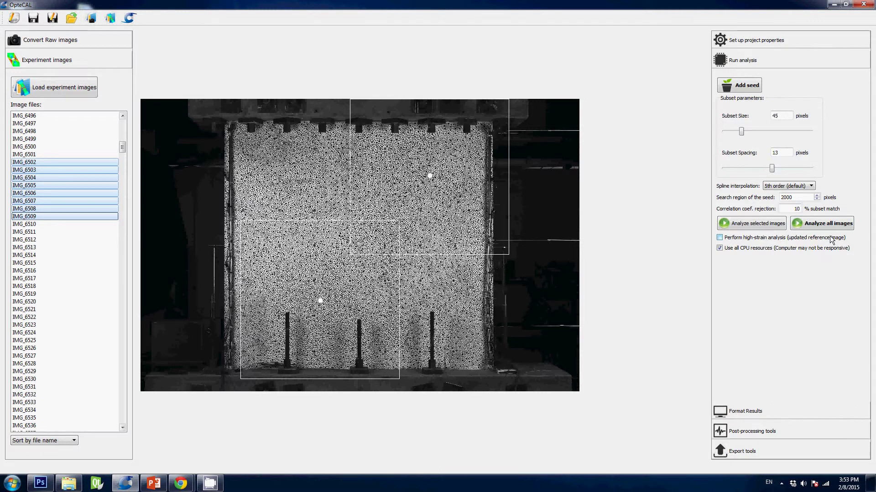
View the displacement colour map for IMG_6510, then return to the seed and subset settings
left_click(786, 408)
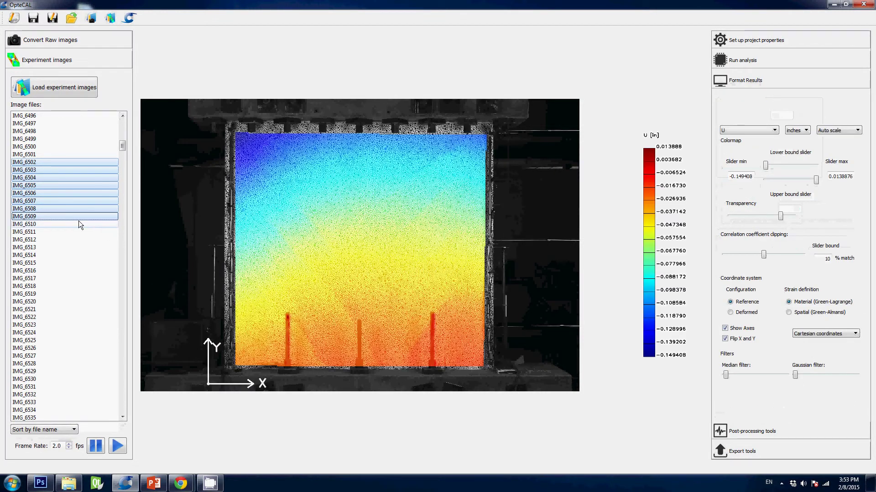
left_click(79, 223)
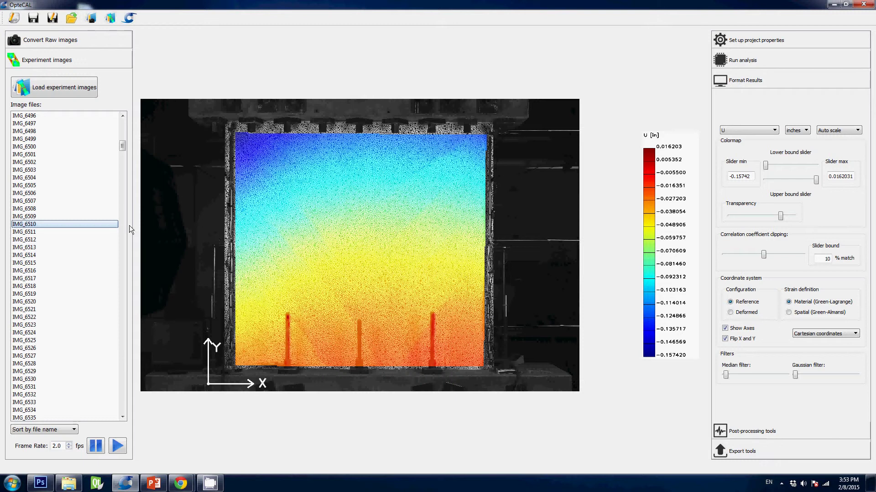
left_click(730, 60)
Start correlating IMG_7369–IMG_7409, cancel the run partway, and display the final frame IMG_7410
left_click_drag(121, 146, 93, 420)
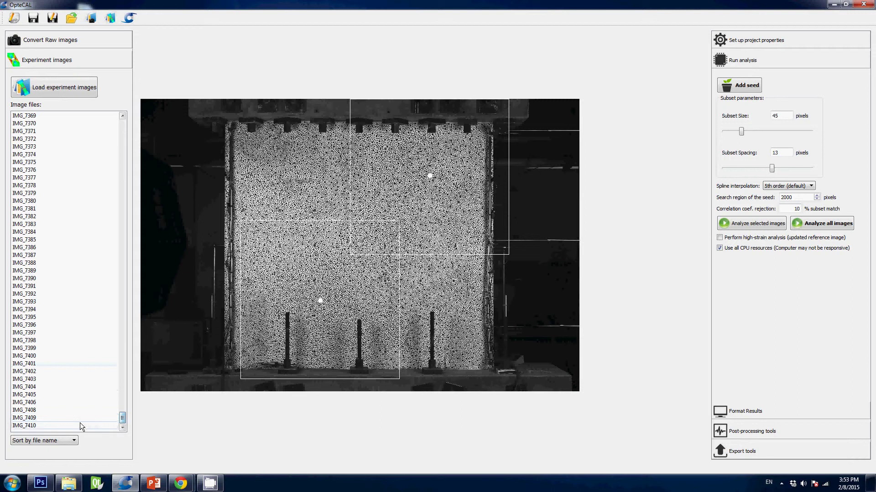
left_click(56, 418, "shift")
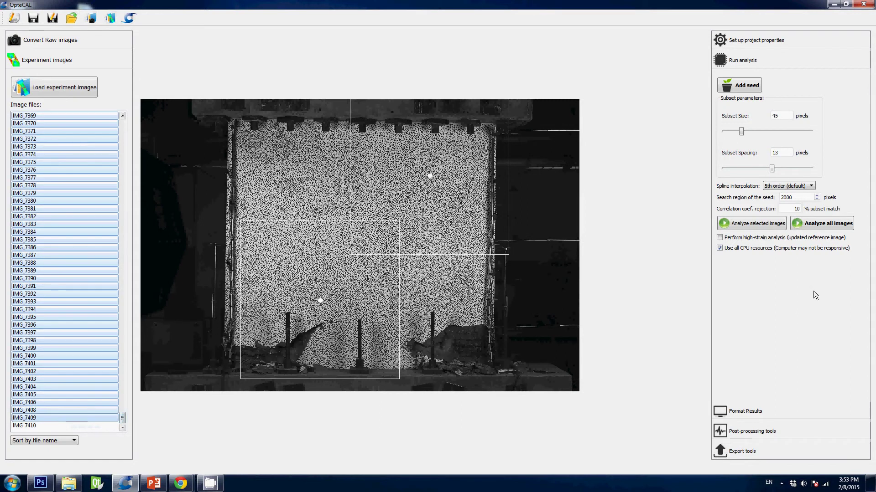
left_click(760, 227)
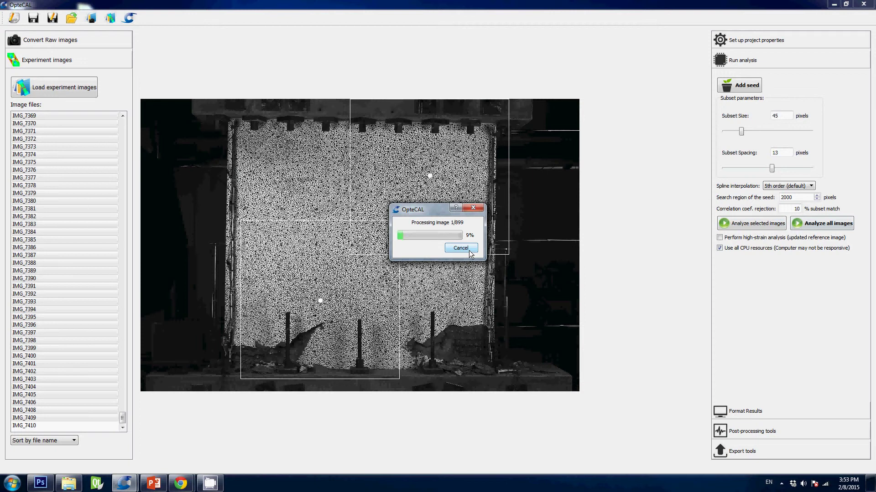
left_click(470, 251)
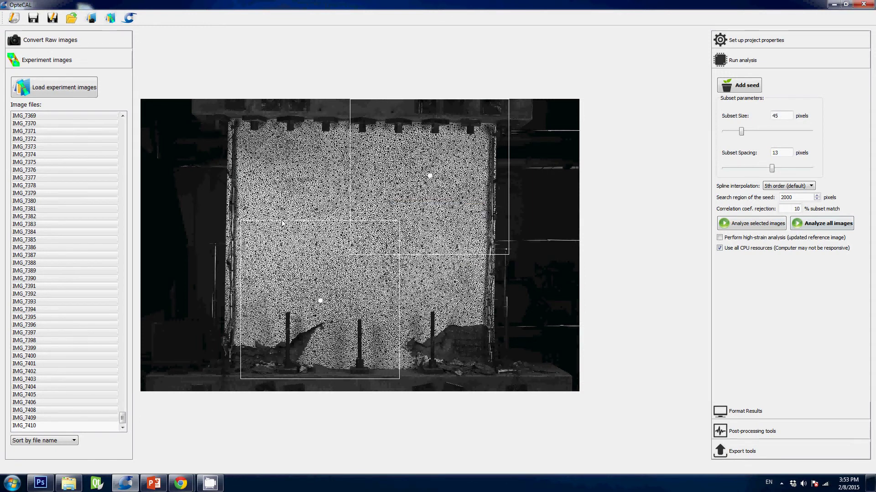
left_click(71, 425)
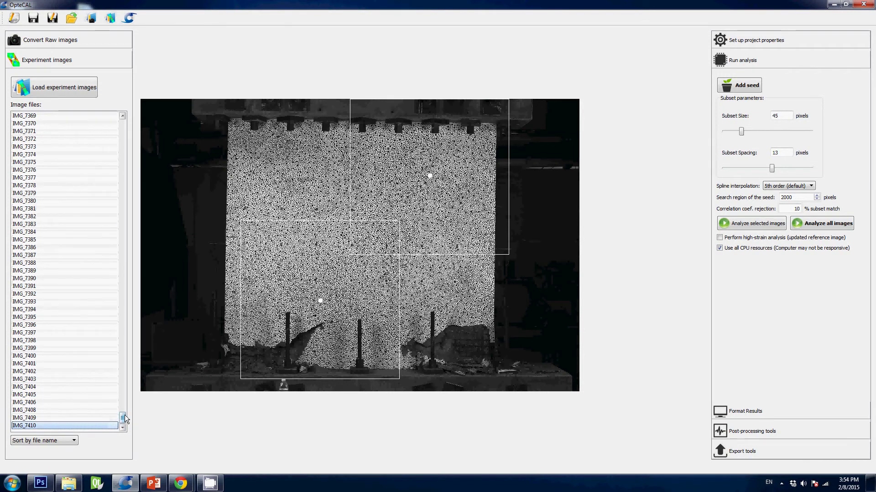
left_click_drag(123, 422, 102, 145)
Display undamaged frame IMG_6483, then switch to the PowerPoint slide showing 105px subset, 8px spacing
left_click(100, 142)
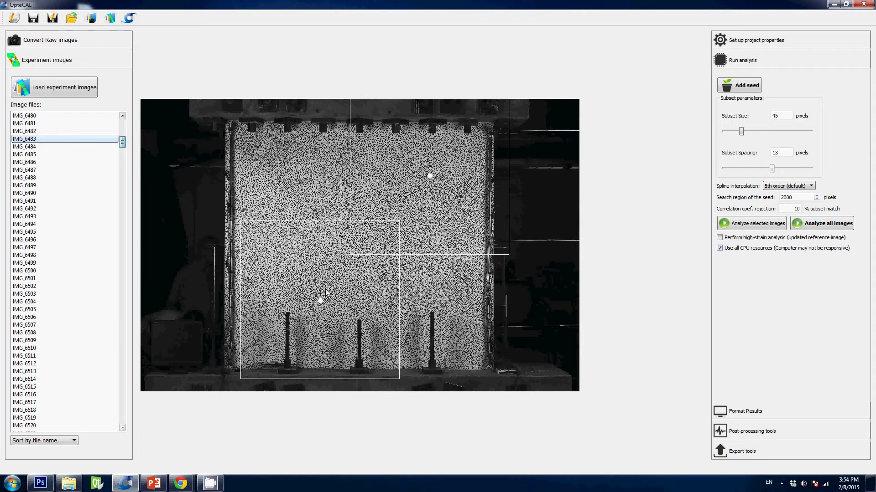
left_click(160, 481)
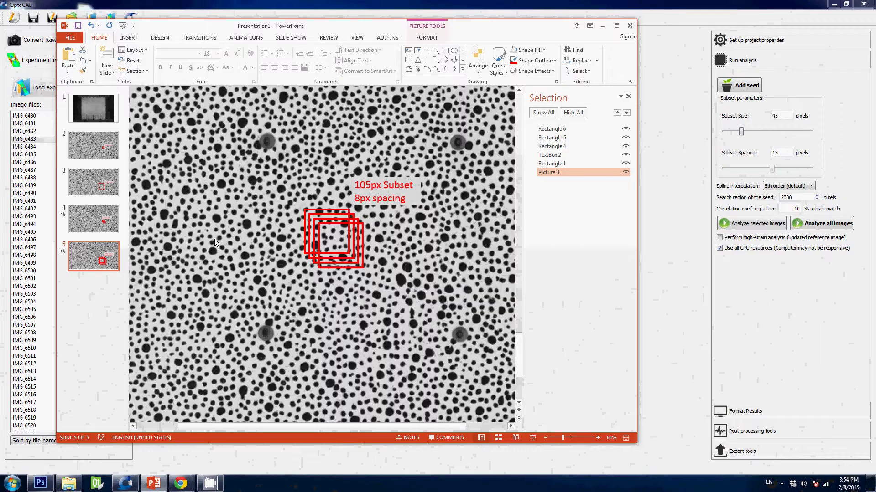
Minimise PowerPoint to bring the OpteCAL analysis settings for frame IMG_6483 back into view
left_click(603, 25)
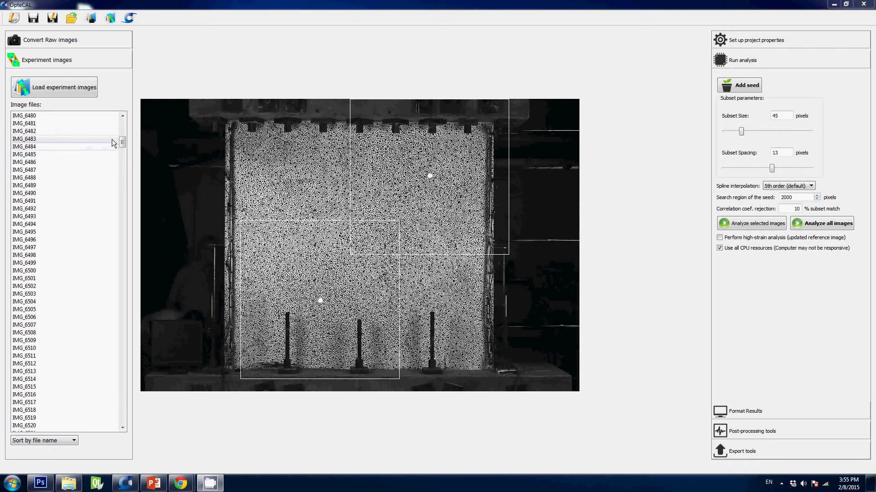
Display frame IMG_7272 from further down the Image files list
left_click_drag(122, 142, 116, 377)
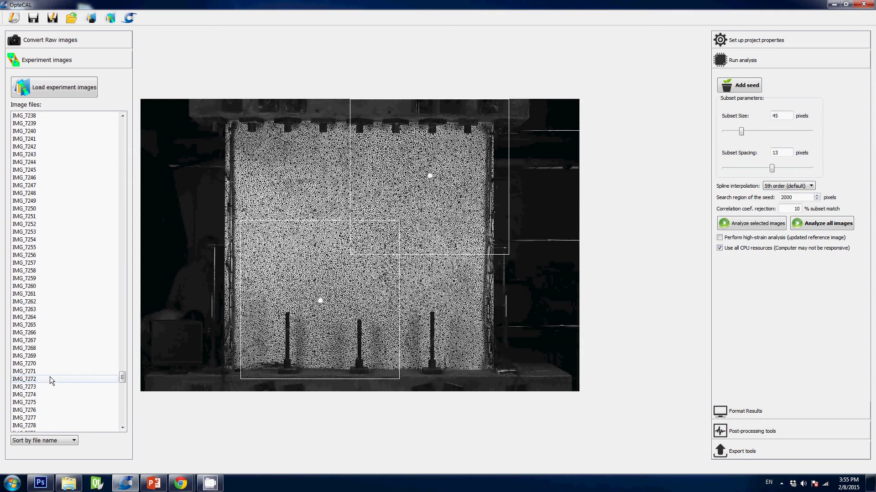
left_click(49, 381)
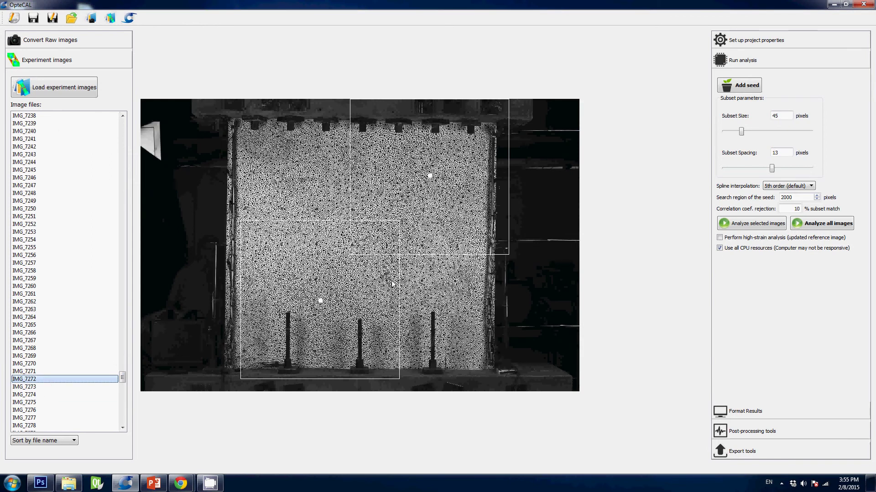